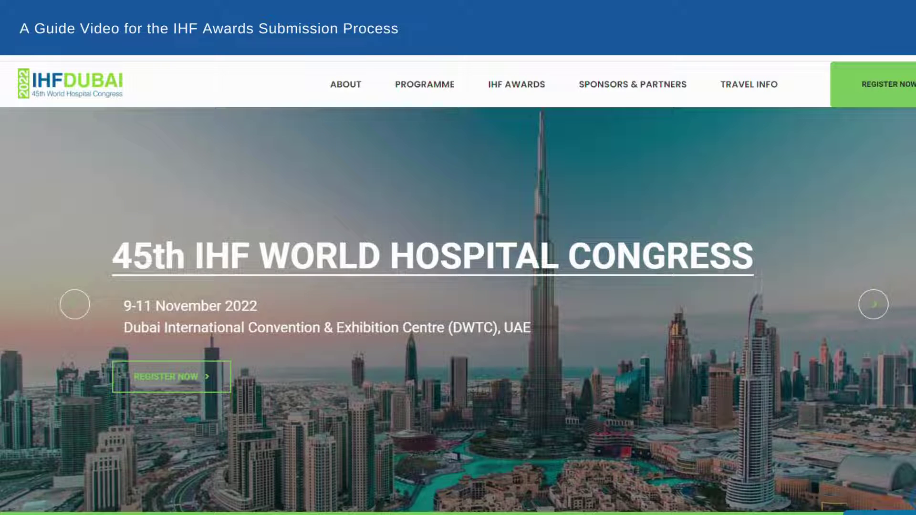
Show the IHF AWARDS dropdown menu from the congress home page navigation bar
mouse_move(539, 92)
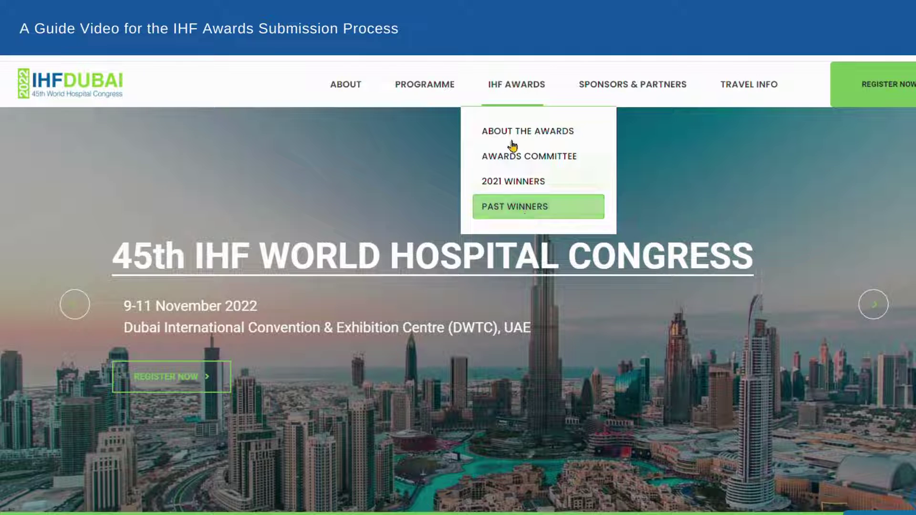
Go to the IHF Awards 2022 page and bring its introduction and Award Categories into view
click(510, 98)
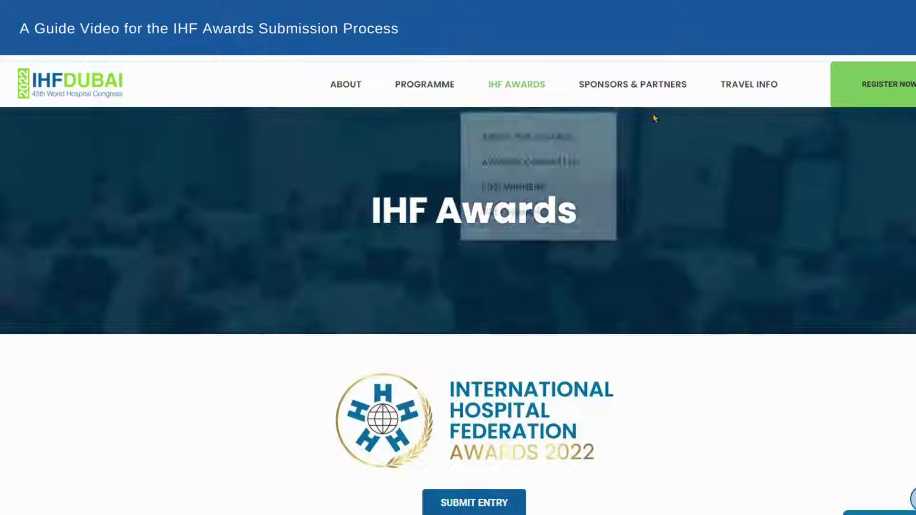
scroll(458, 286, down, 4)
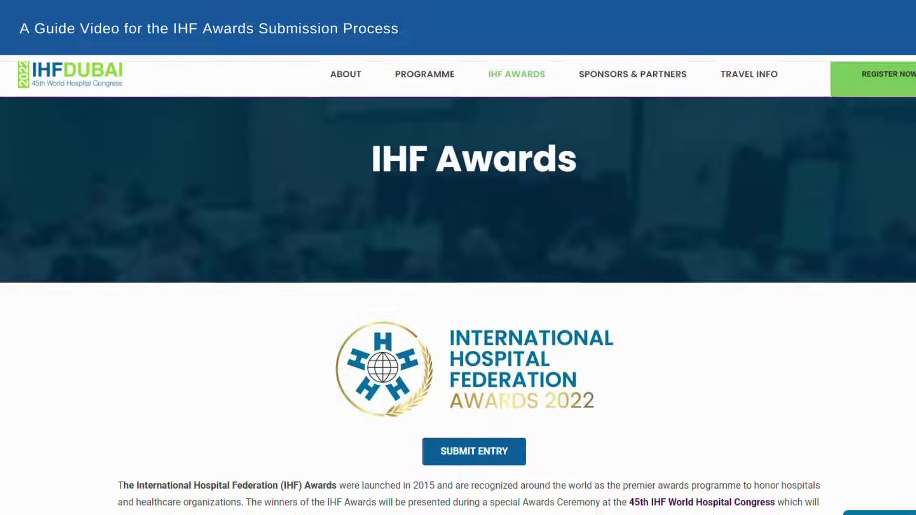
scroll(458, 286, down, 1)
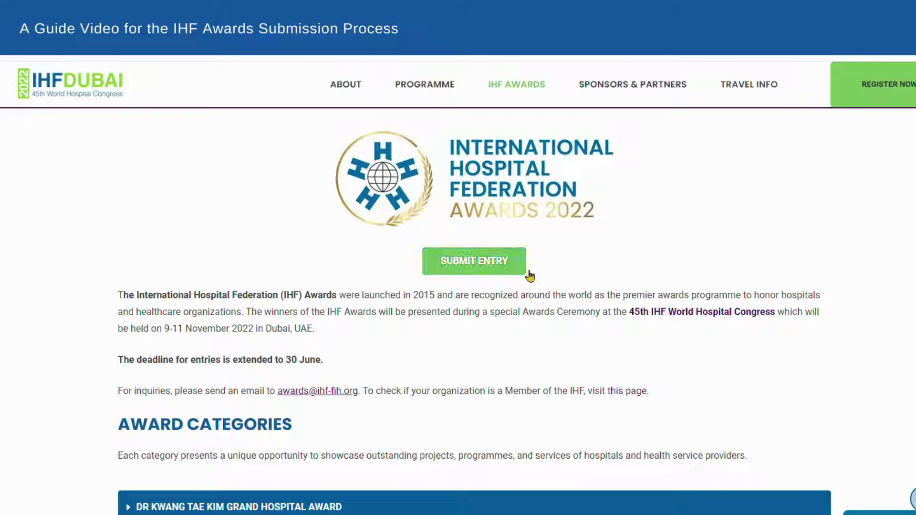
scroll(458, 286, down, 2)
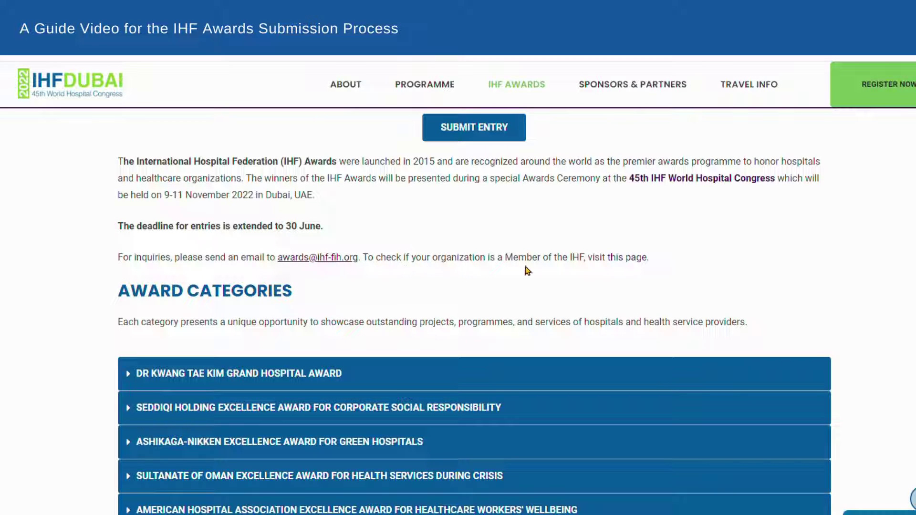
click(635, 261)
scroll(760, 265, down, 15)
scroll(763, 270, down, 20)
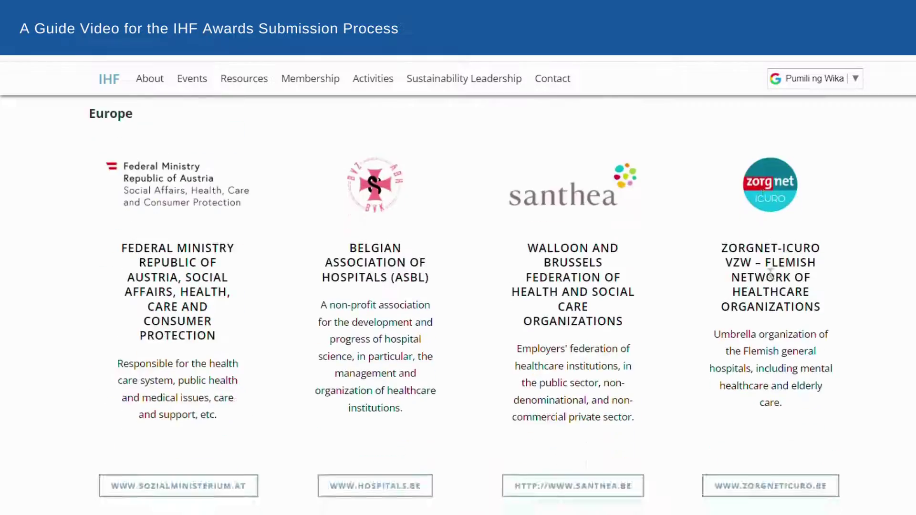
scroll(762, 269, down, 20)
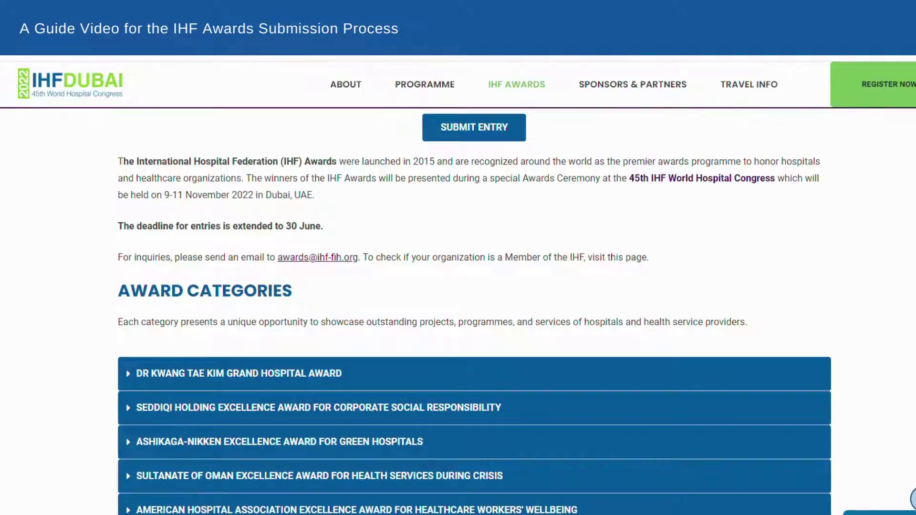
scroll(474, 310, down, 4)
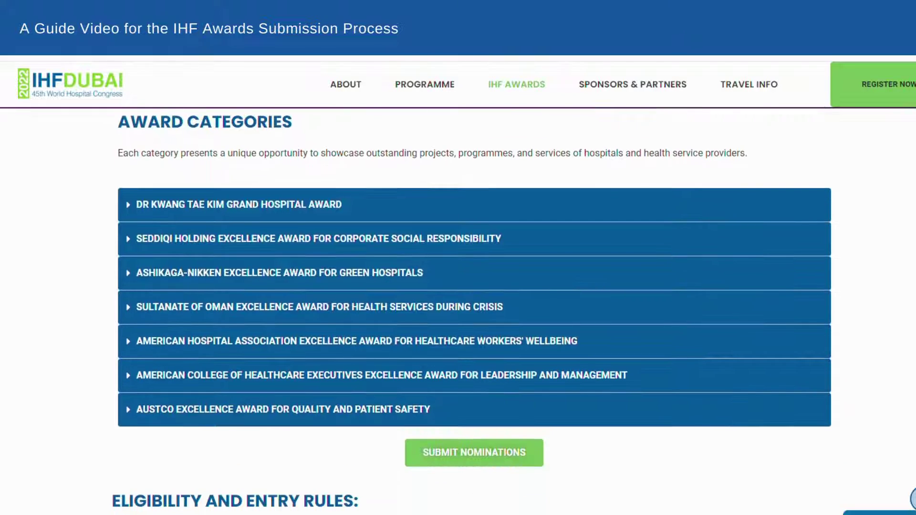
drag(120, 122, 309, 131)
click(309, 126)
click(129, 206)
click(129, 208)
click(129, 239)
click(130, 240)
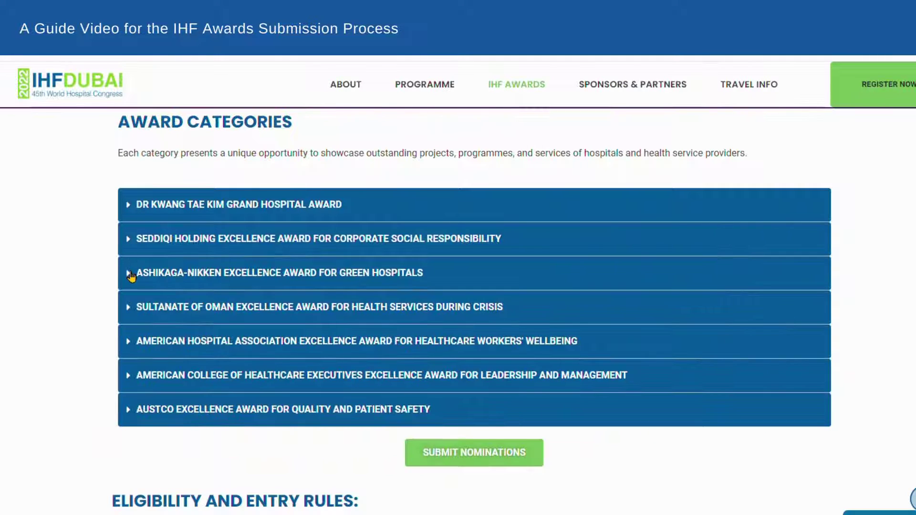
click(130, 274)
click(130, 274)
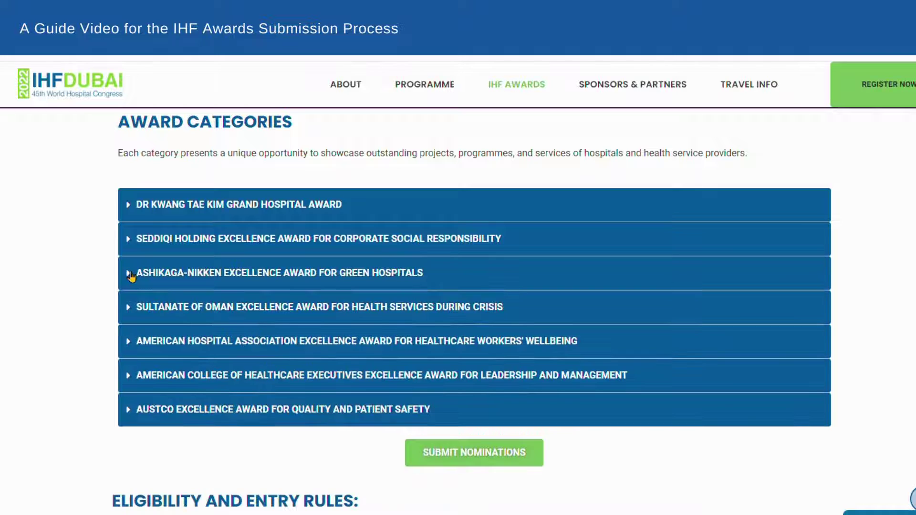
Highlight the Grand Hospital and Excellence Awards eligibility rules, then get the endorsement letter template from rule 6
scroll(377, 202, down, 6)
triple_click(376, 202)
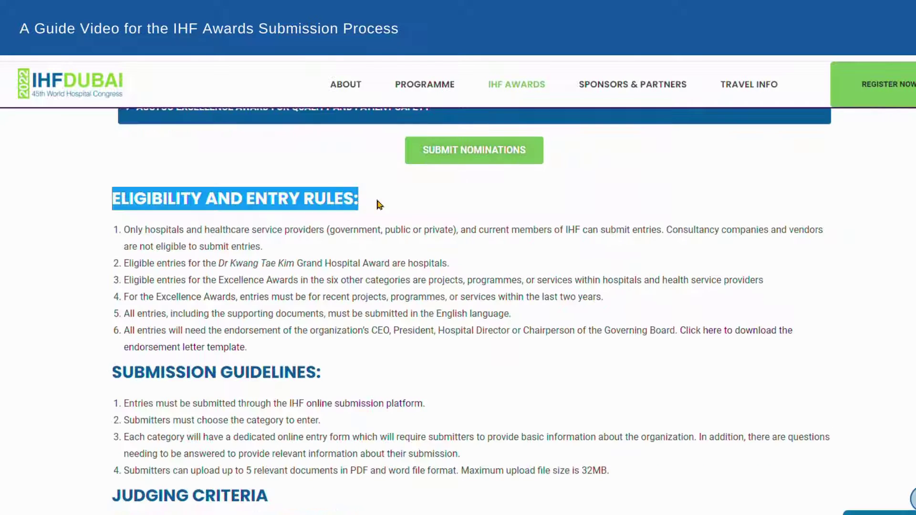
click(377, 190)
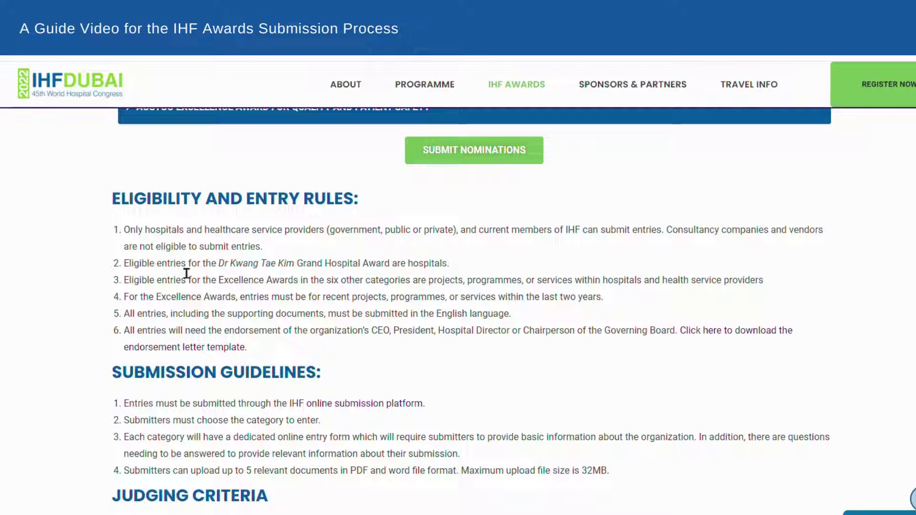
drag(126, 264, 327, 263)
click(432, 262)
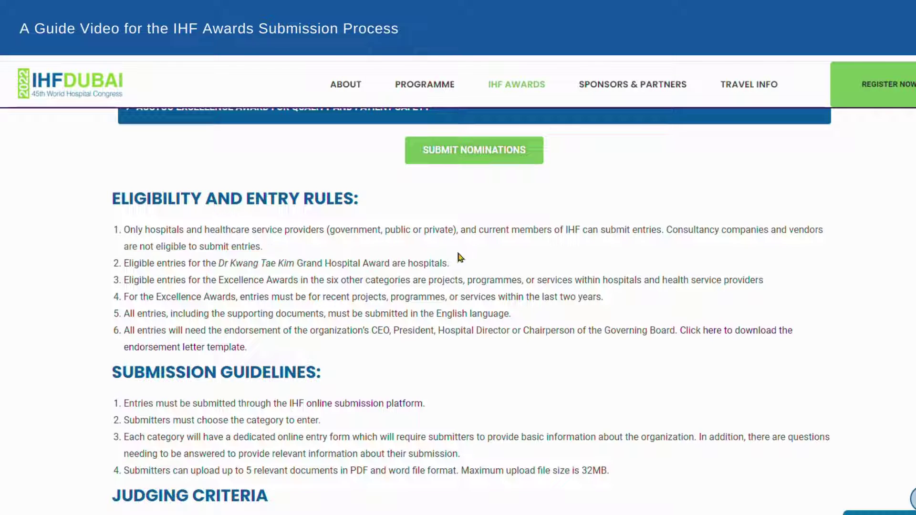
triple_click(461, 262)
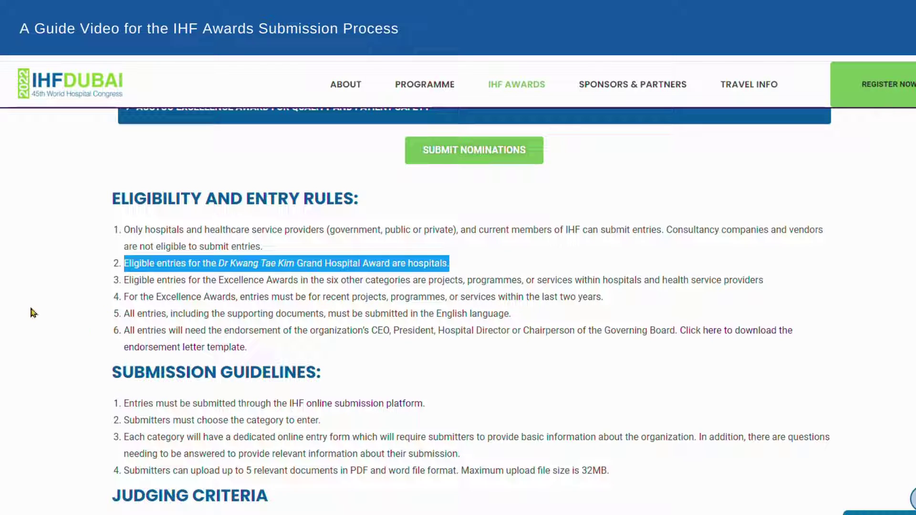
drag(125, 282, 773, 279)
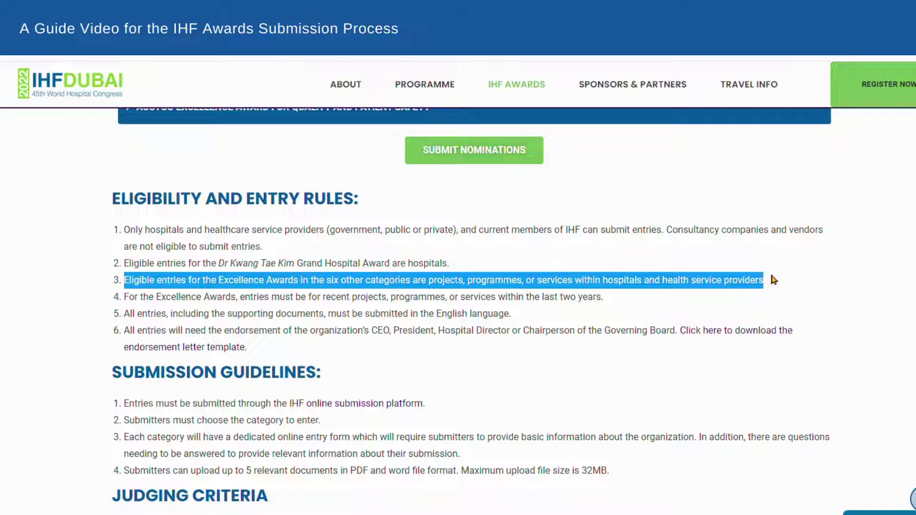
click(772, 280)
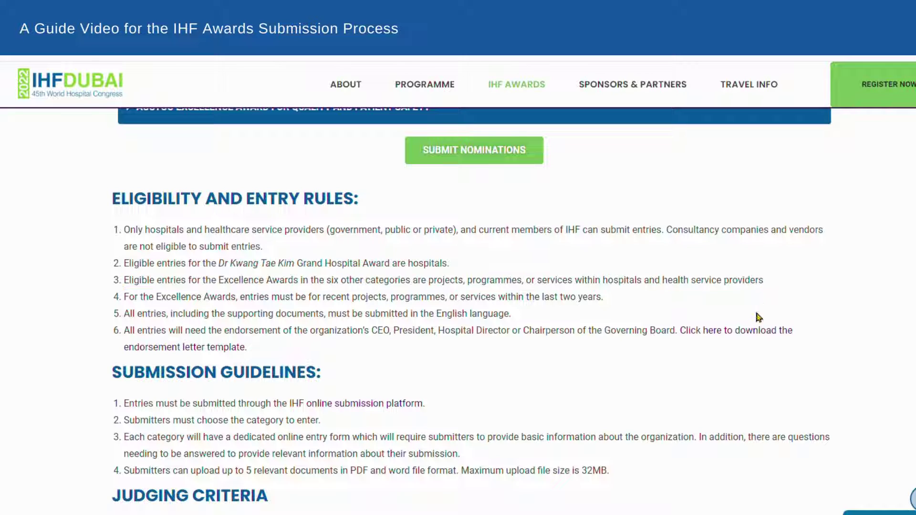
click(745, 335)
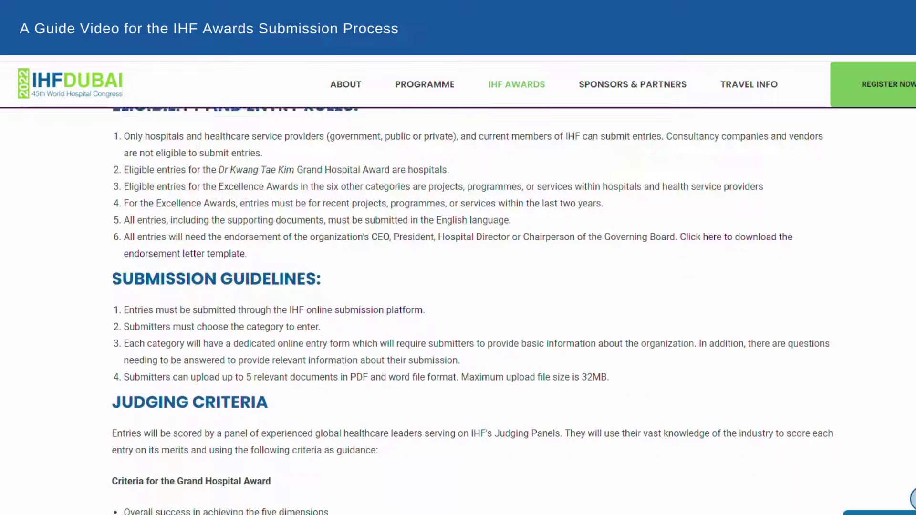
scroll(472, 310, down, 4)
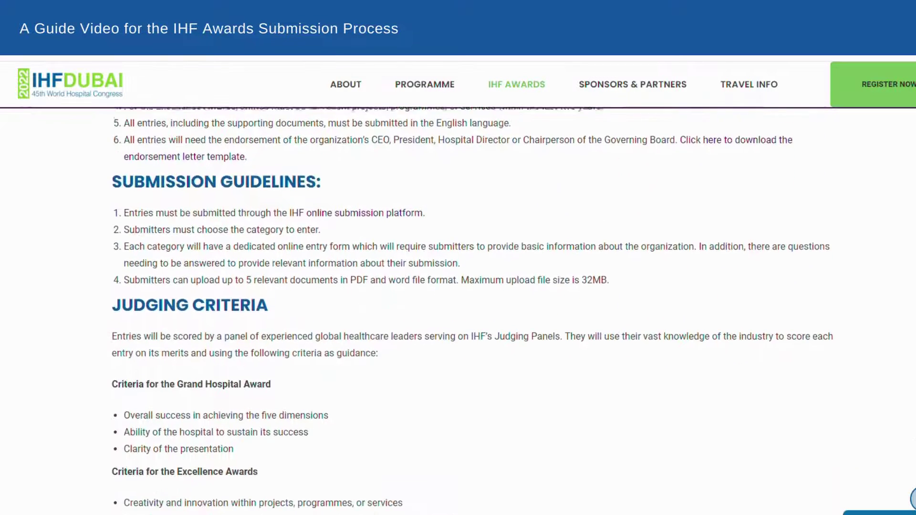
scroll(376, 189, up, 1)
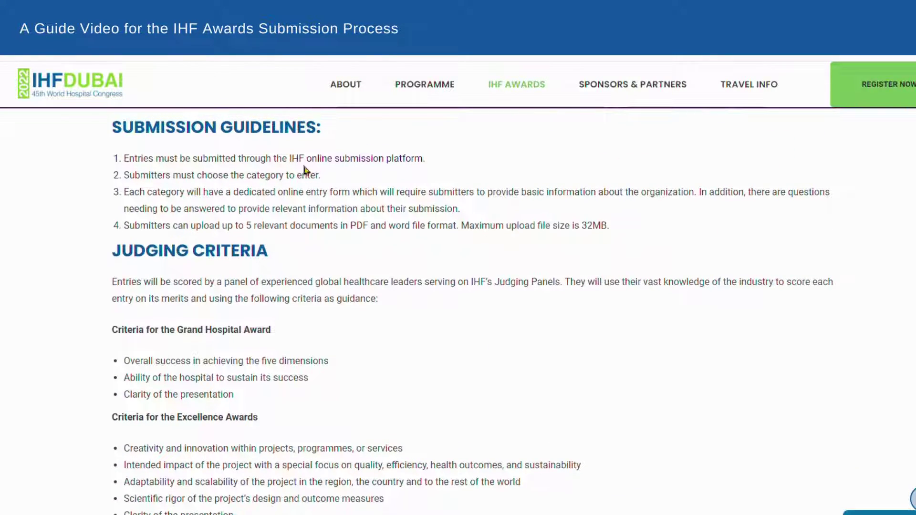
drag(127, 139, 358, 135)
click(359, 134)
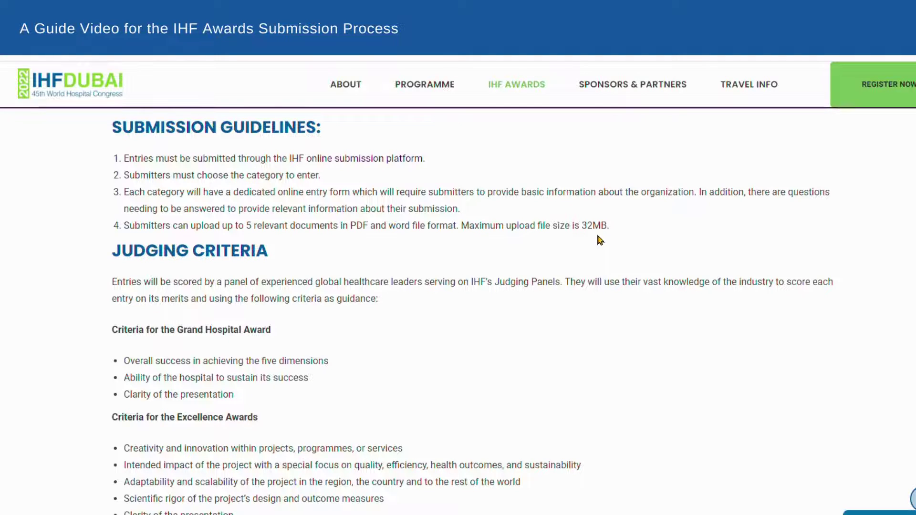
scroll(597, 237, up, 2)
scroll(597, 238, down, 4)
scroll(469, 310, down, 5)
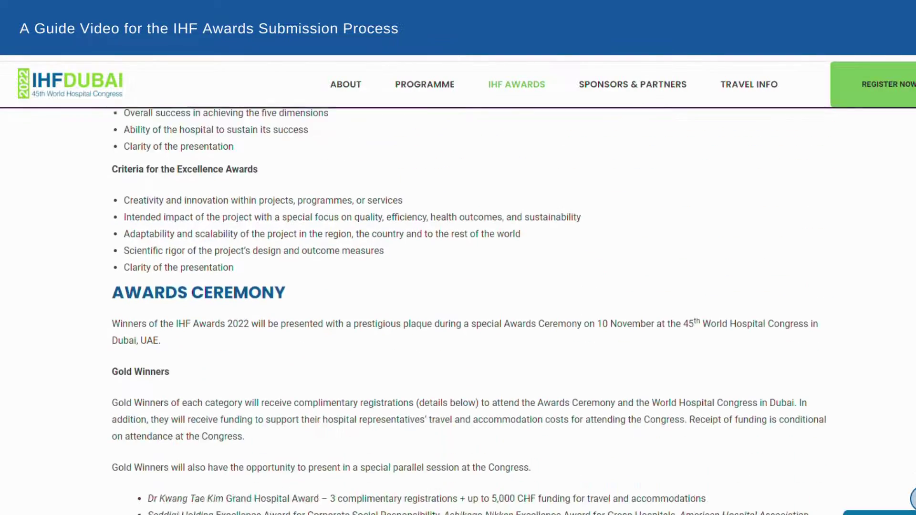
scroll(470, 310, up, 14)
scroll(472, 310, up, 10)
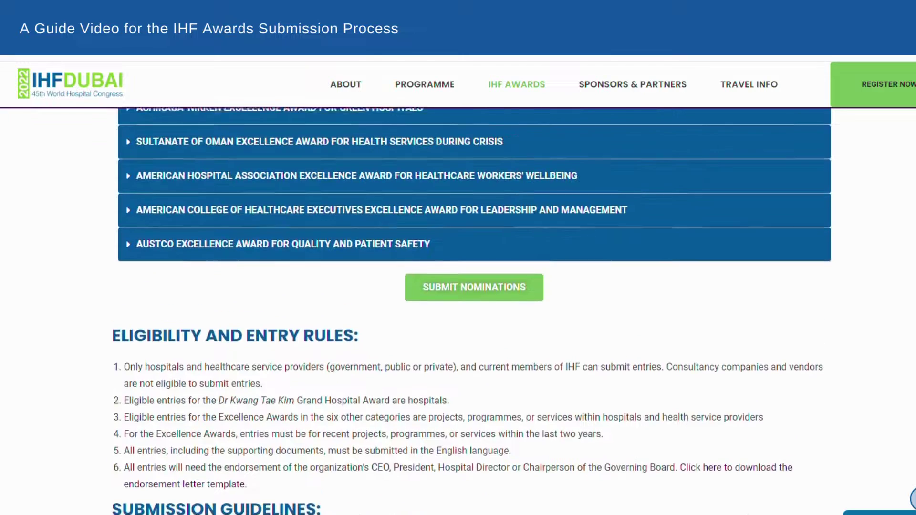
scroll(472, 311, up, 1)
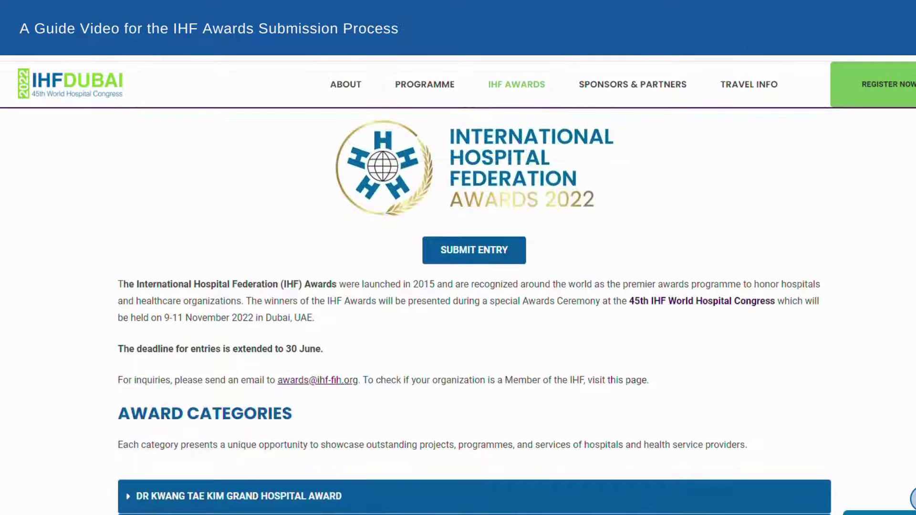
From SUBMIT ENTRY, create a portal account with the submitter's first name, surname, e-mail address and password
click(489, 254)
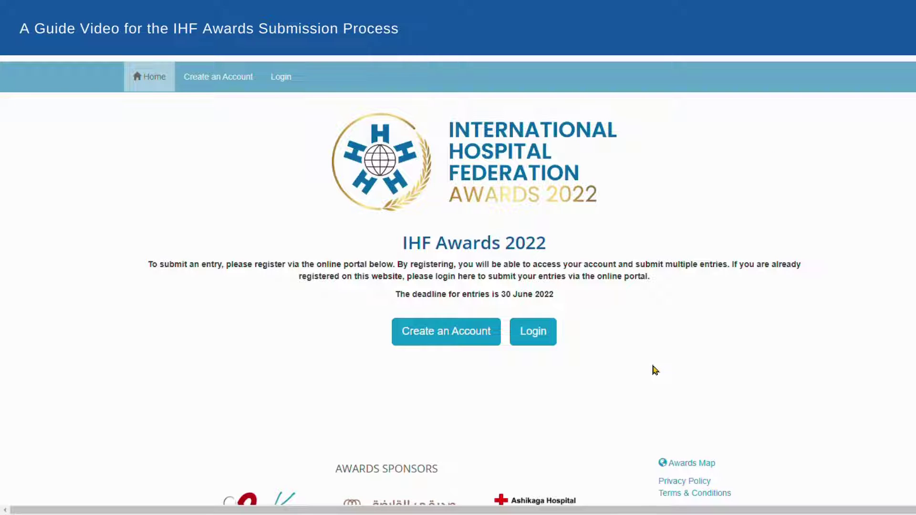
click(482, 342)
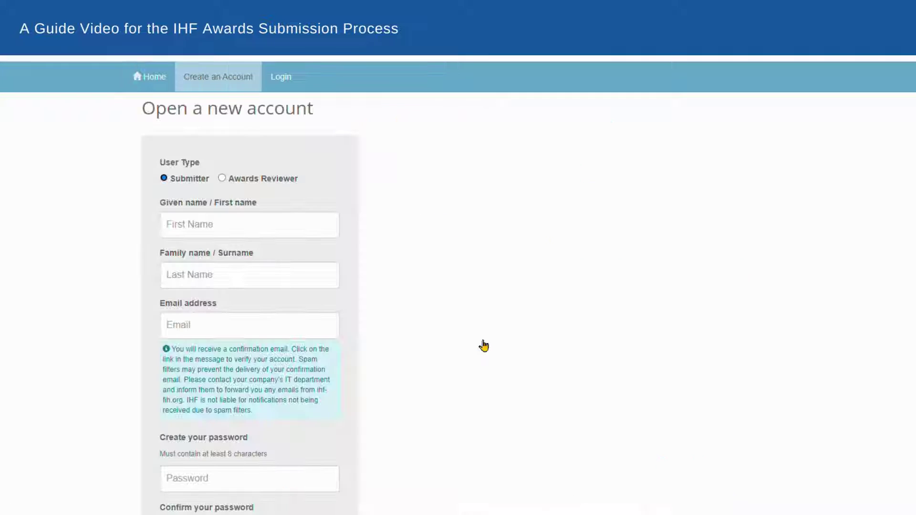
click(285, 236)
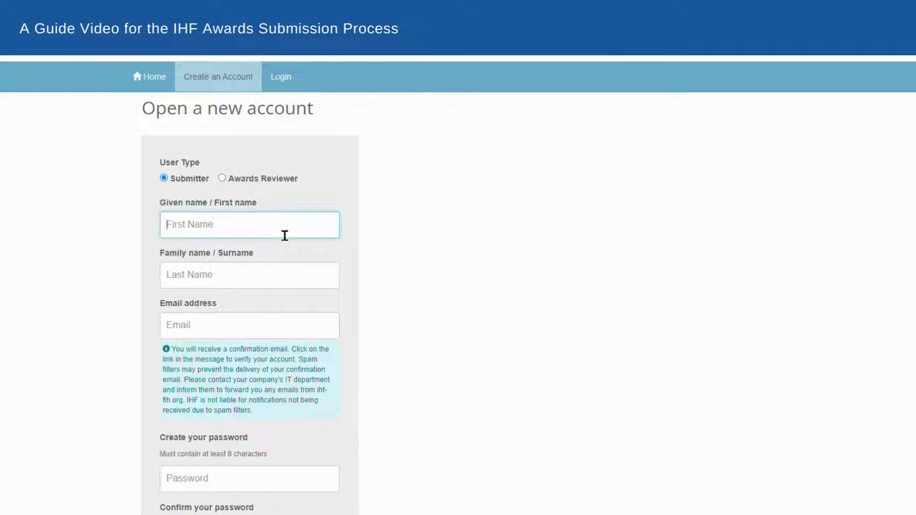
text(Jane)
click(291, 285)
text(Smith)
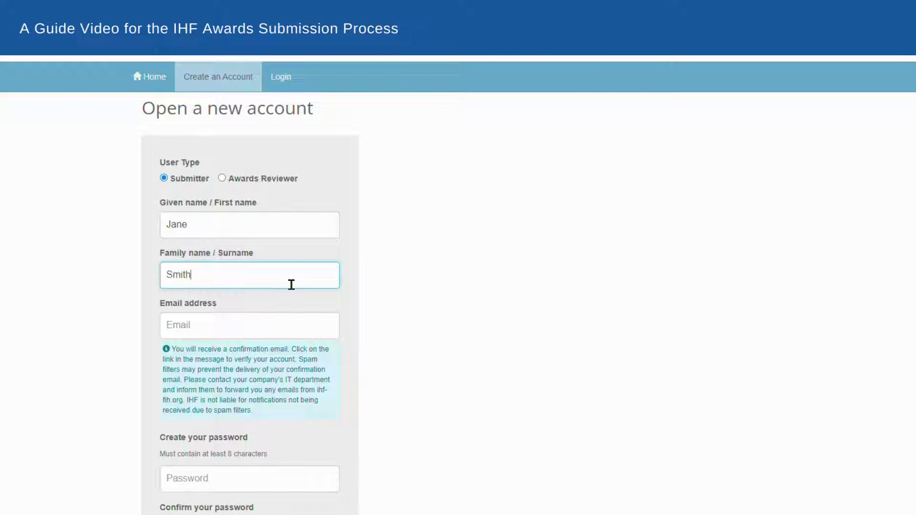
click(307, 329)
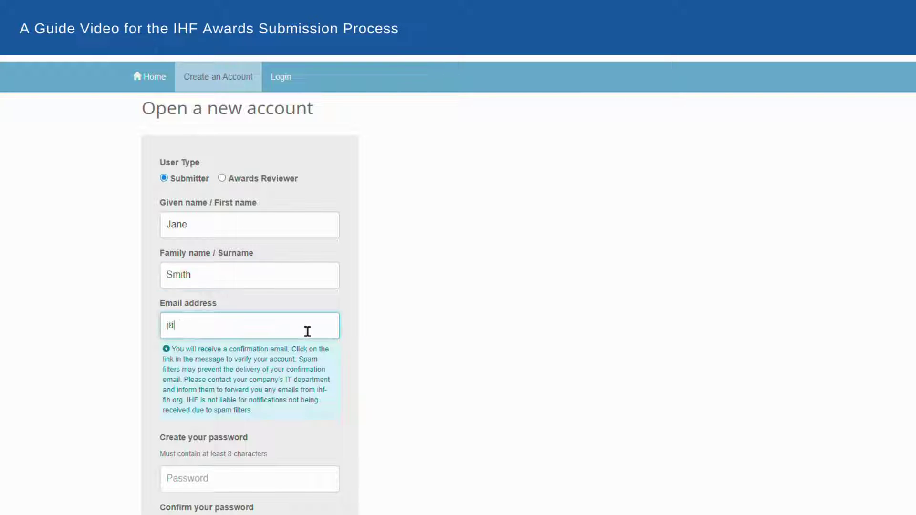
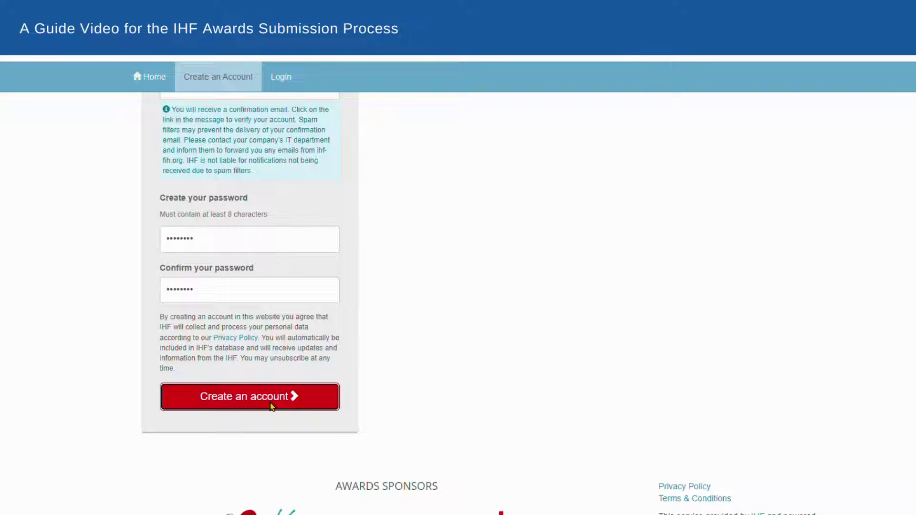
click(270, 406)
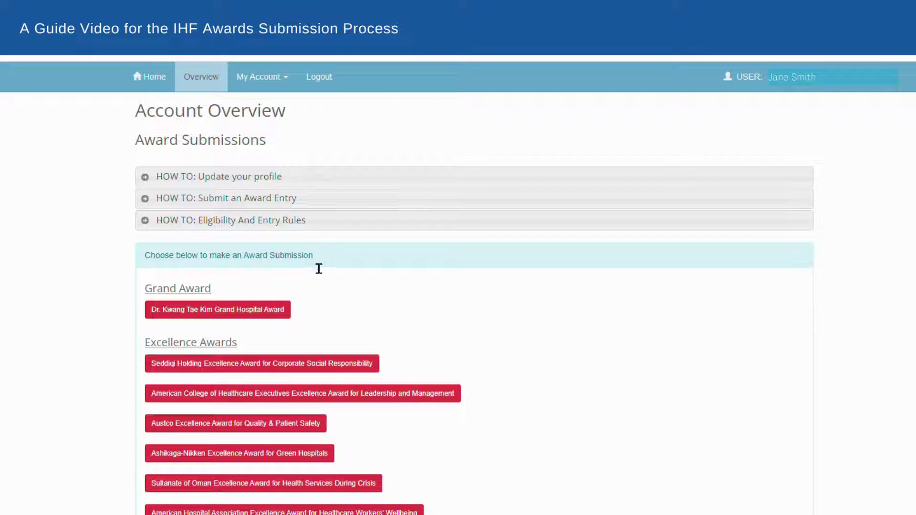
Start a Dr. Kwang Tae Kim Grand Hospital Award entry from the Account Overview
click(289, 317)
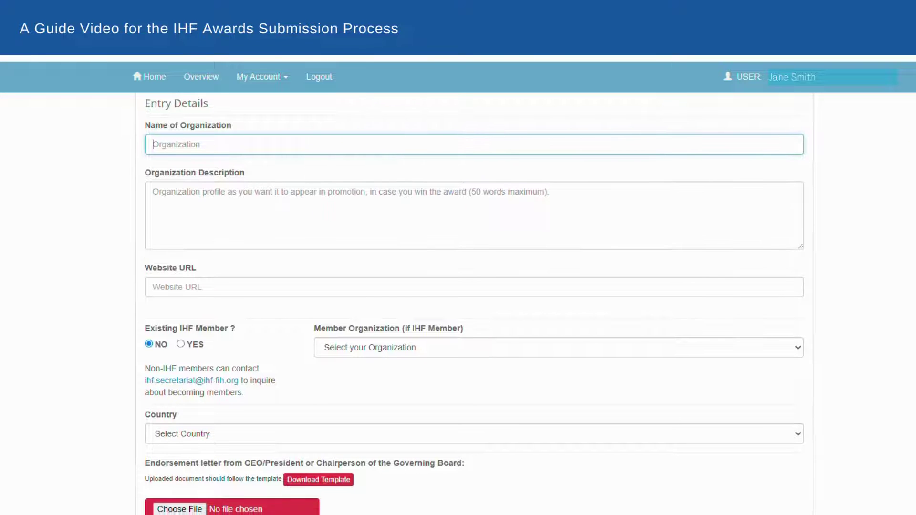
Set Existing IHF Member to YES, open the organization dropdown, and scroll down to the document uploads
scroll(475, 303, down, 3)
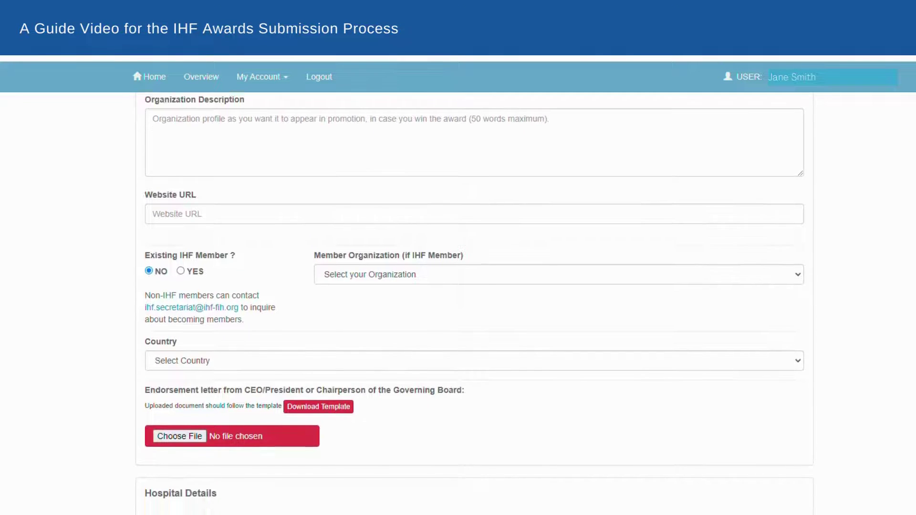
scroll(475, 304, down, 2)
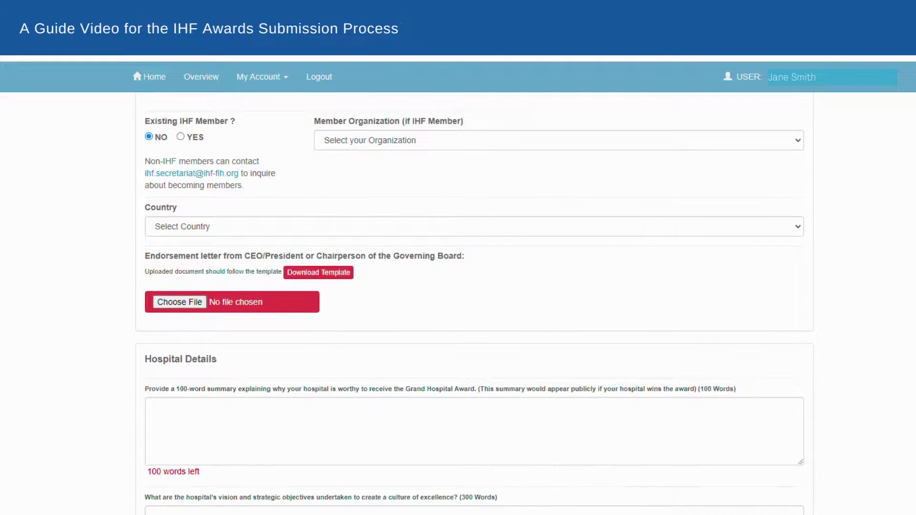
click(181, 137)
click(417, 145)
scroll(475, 303, down, 3)
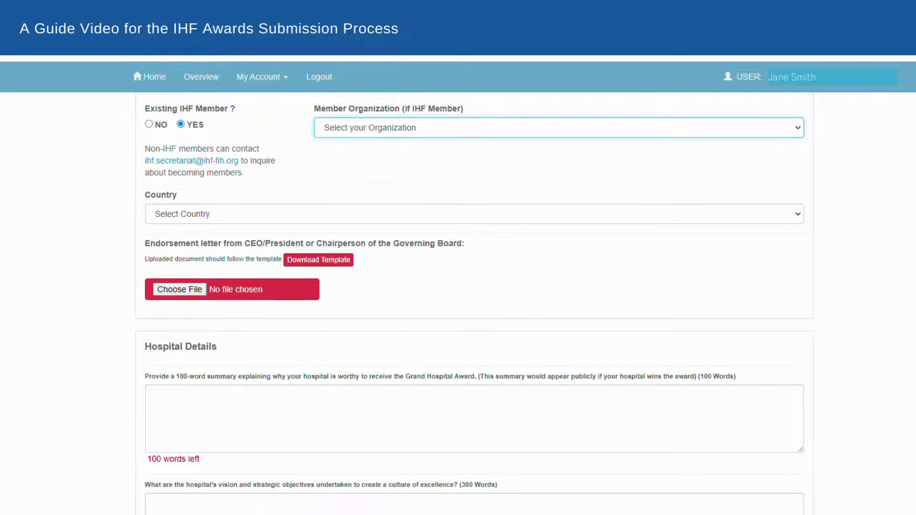
scroll(475, 305, down, 3)
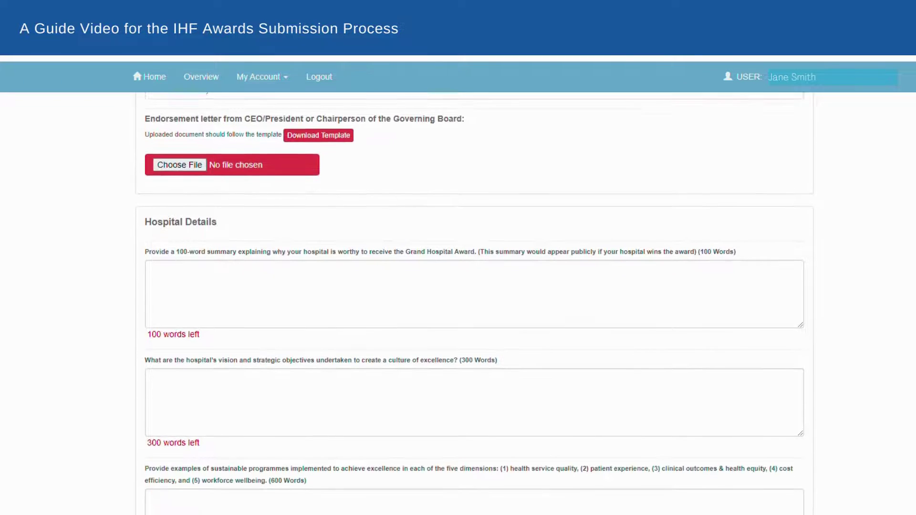
scroll(475, 303, down, 3)
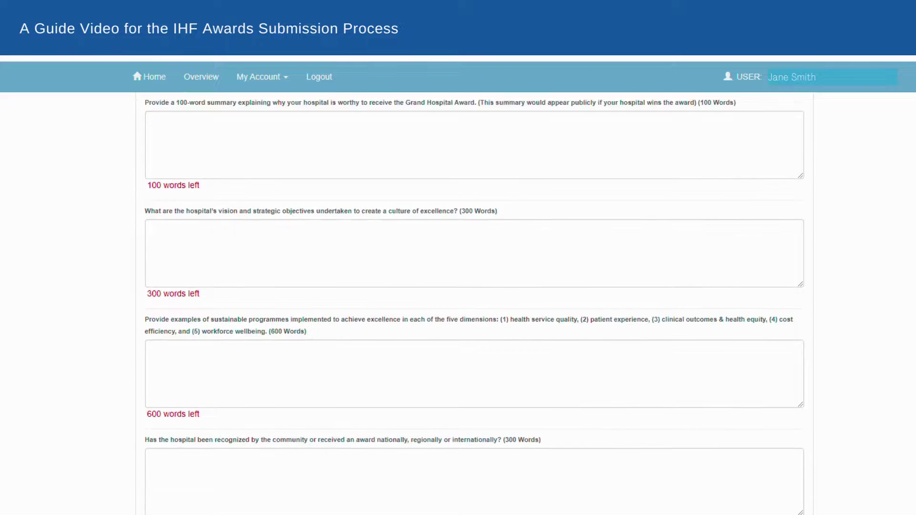
scroll(475, 304, down, 3)
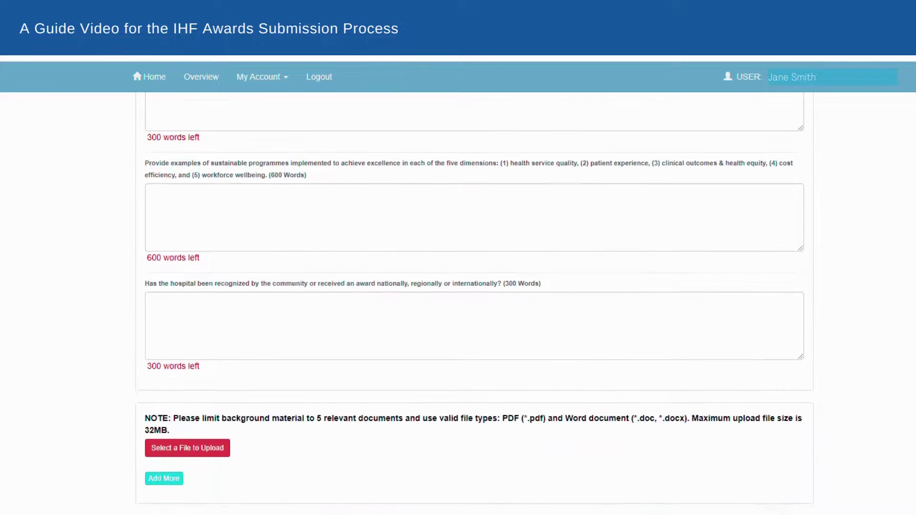